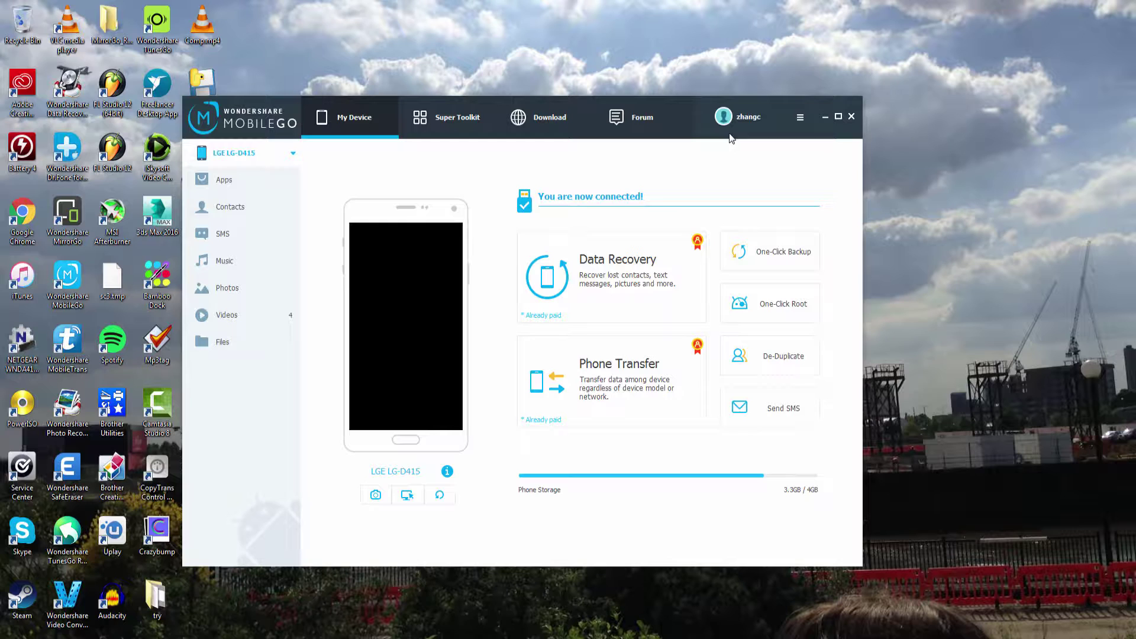
Step: Open the Videos list to show the phone's four videos grouped by date
click(235, 313)
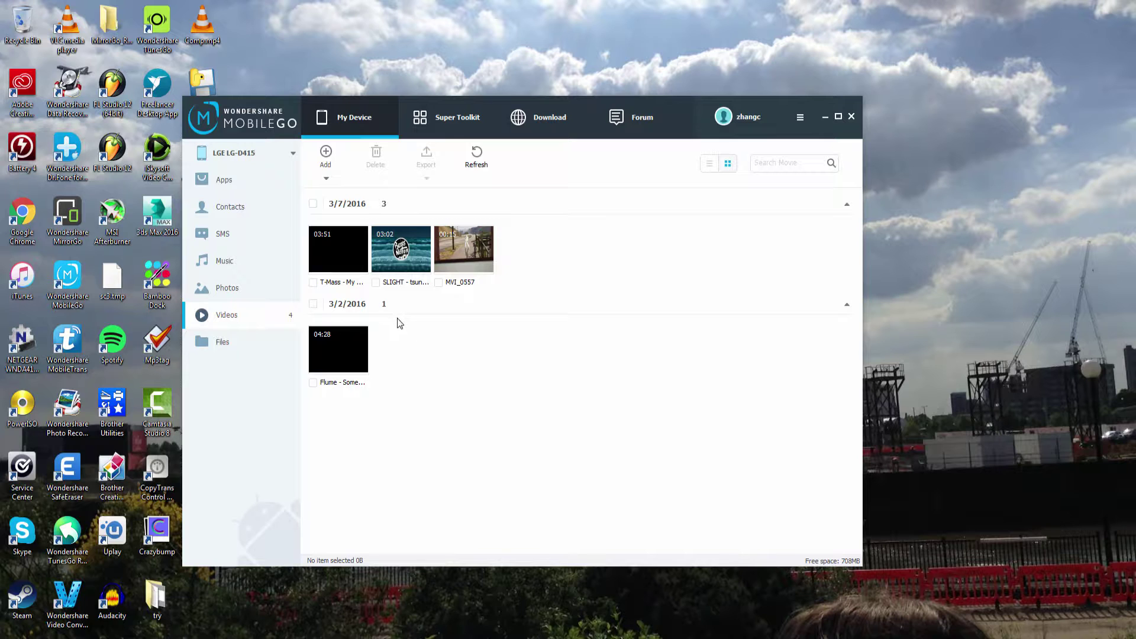
Step: Play the T-Mass - My Turn video in the built-in player, then close the player
mouse_move(338, 249)
click(318, 267)
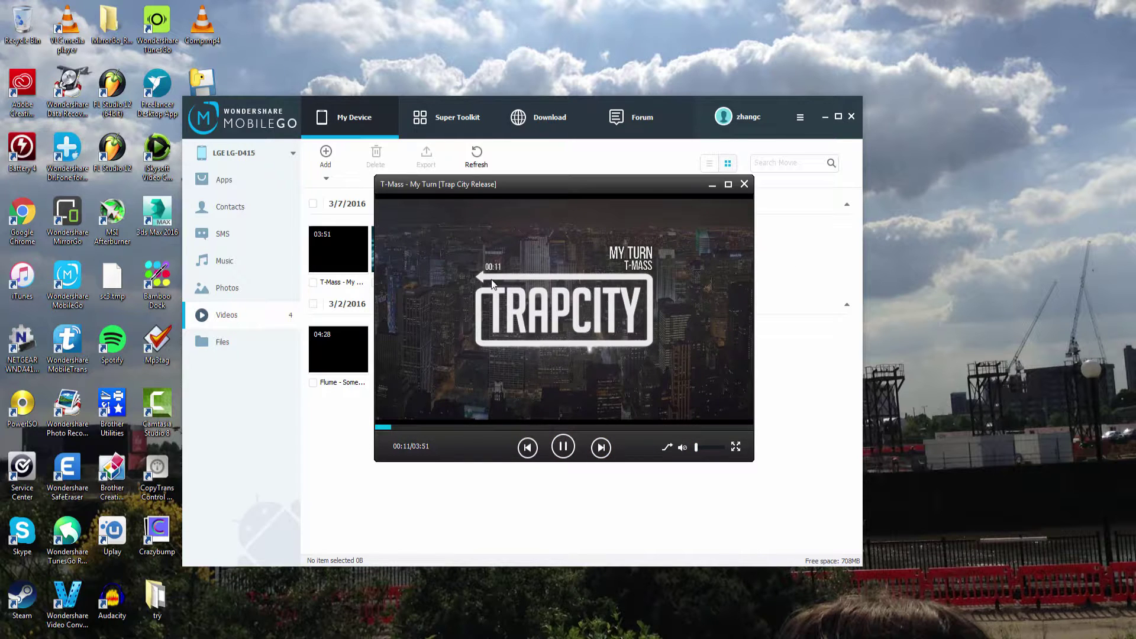
click(744, 184)
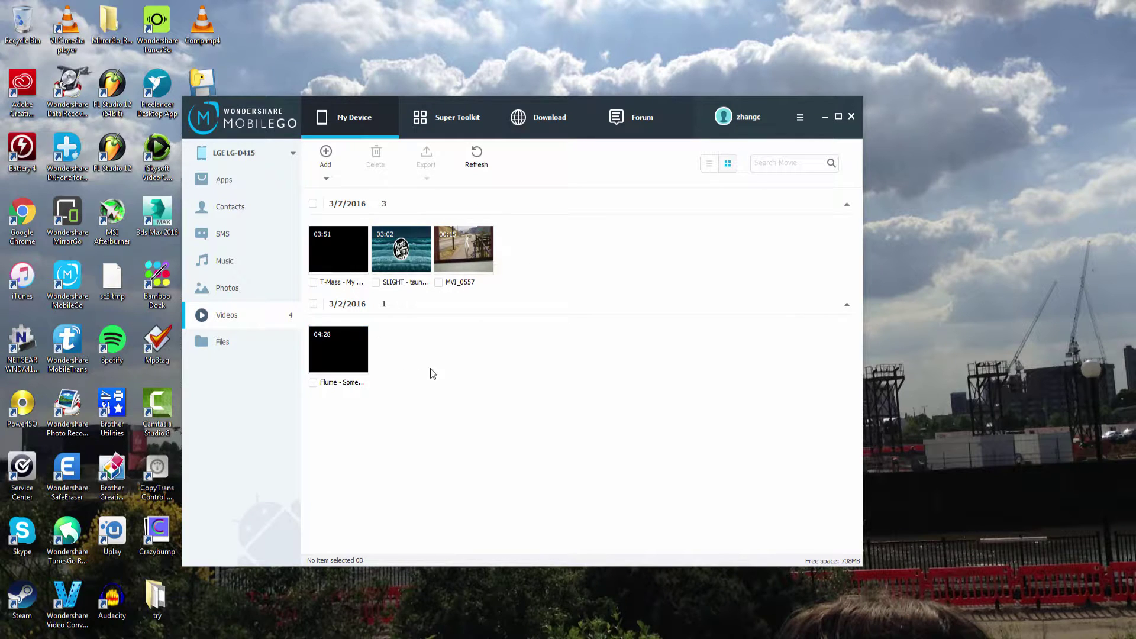
Step: View the T-Mass video's properties (MP4, 35.3 MB, 1280×720), then close them
click(347, 253)
right_click(347, 254)
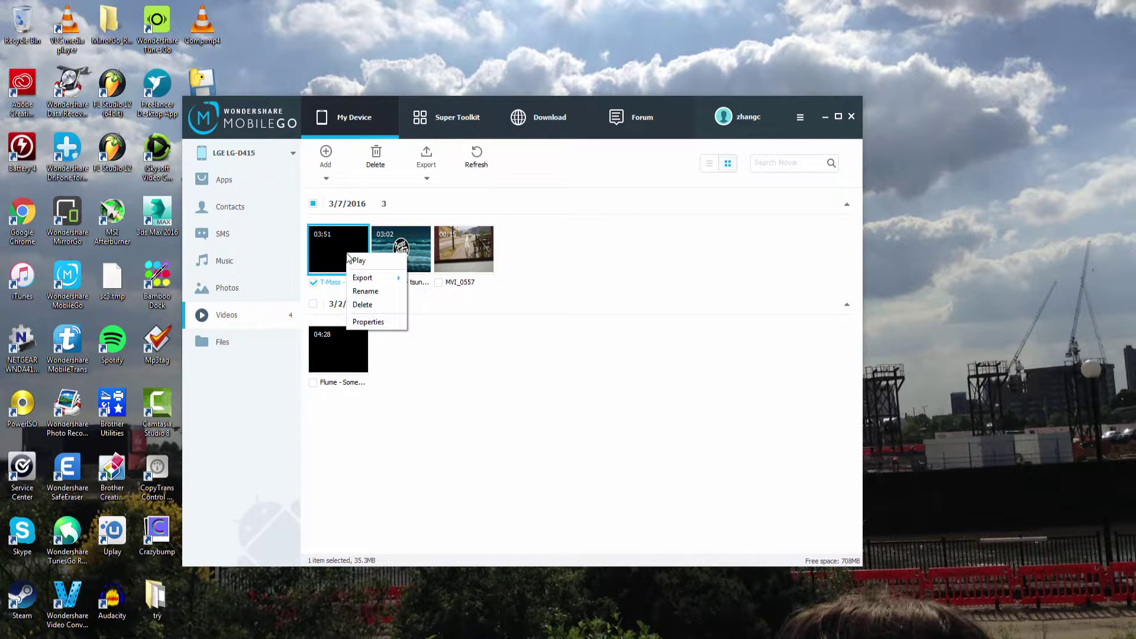
click(366, 323)
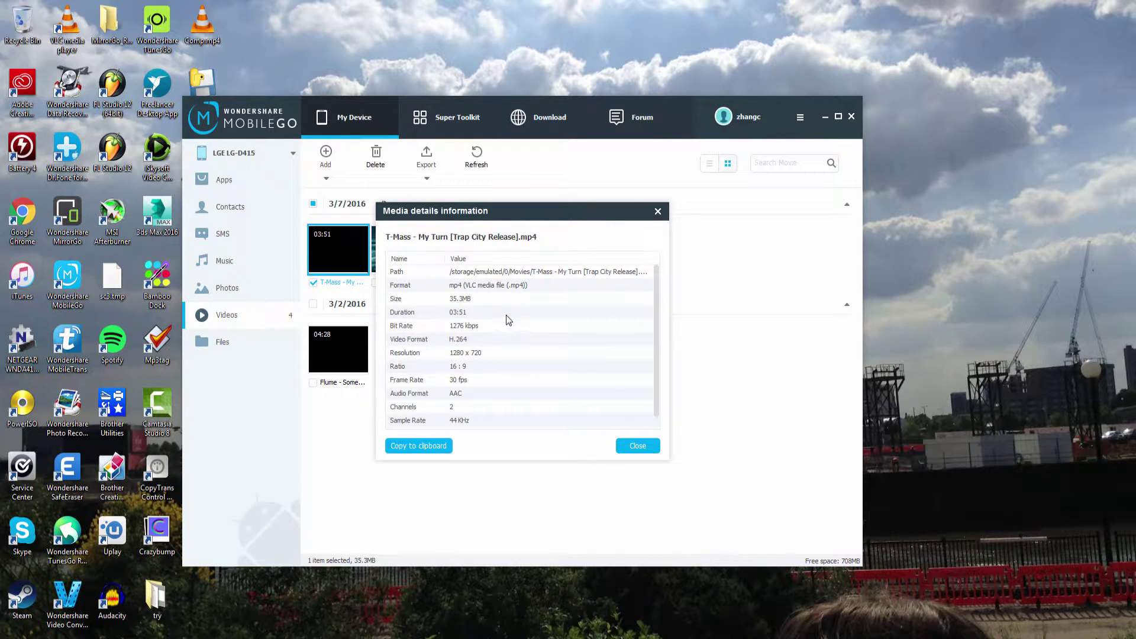
scroll(475, 381, down, 1)
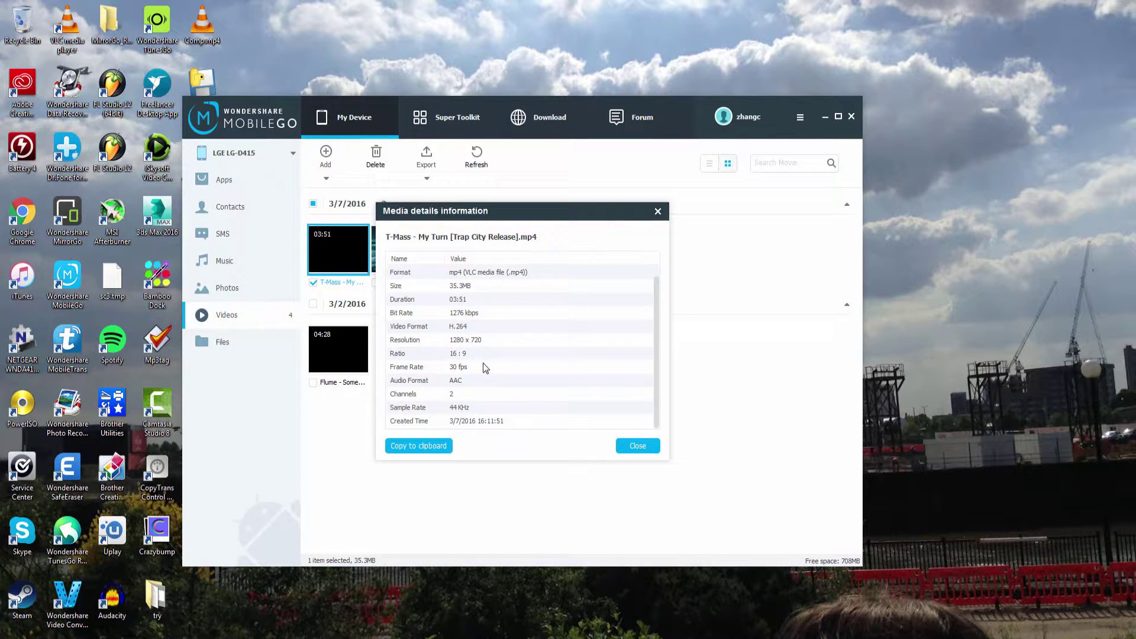
click(424, 450)
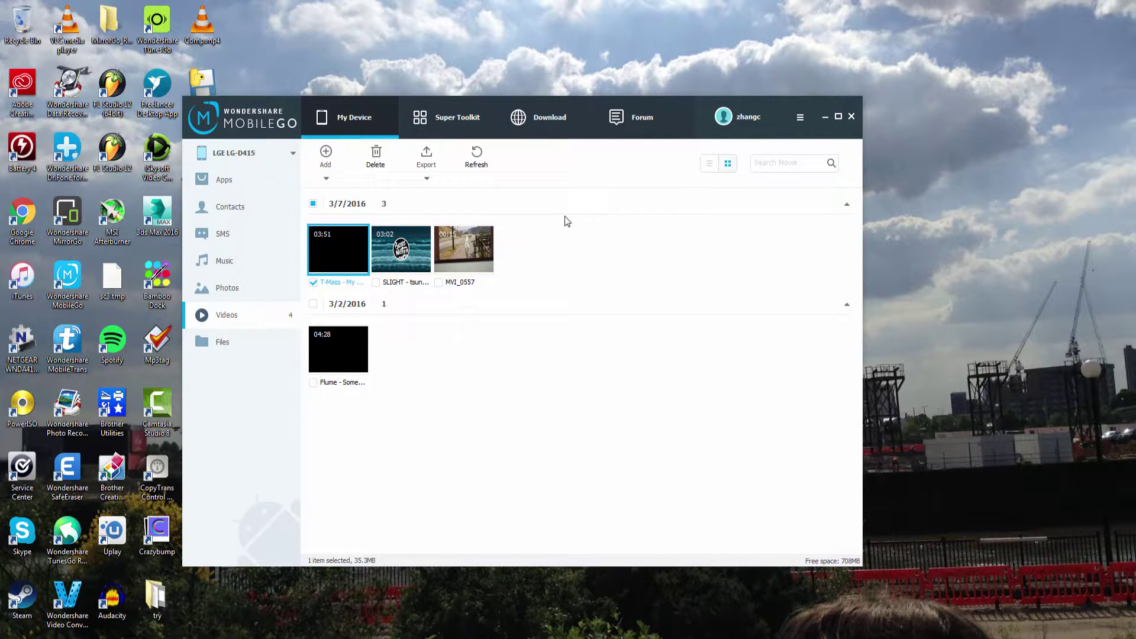
Step: Start adding a folder from the Add menu, then cancel it
click(330, 182)
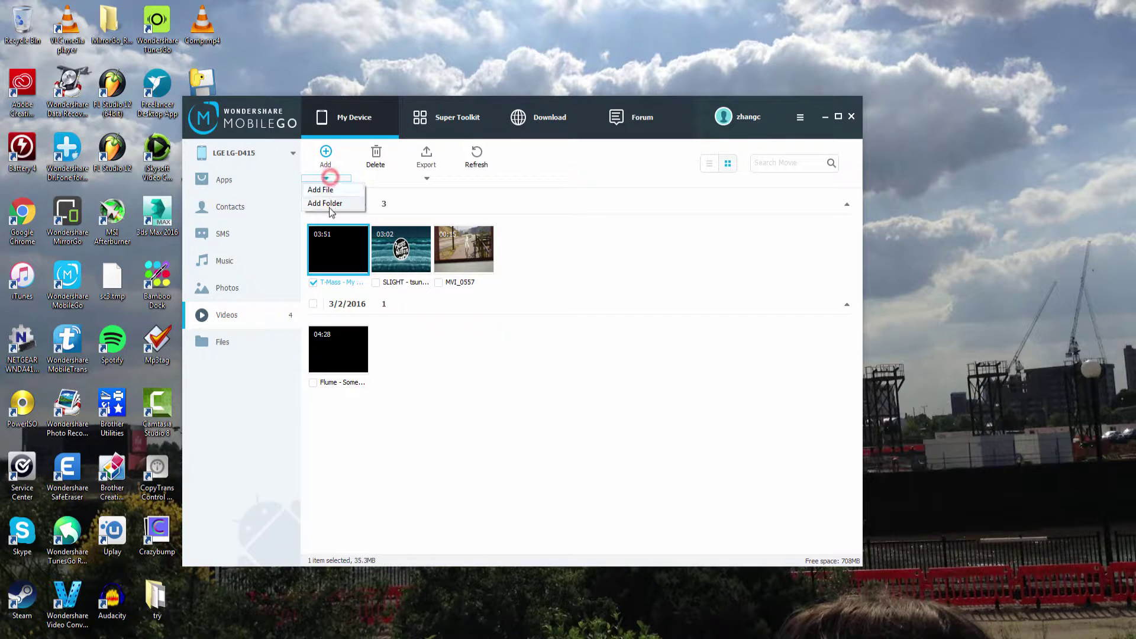
click(333, 206)
key(Escape)
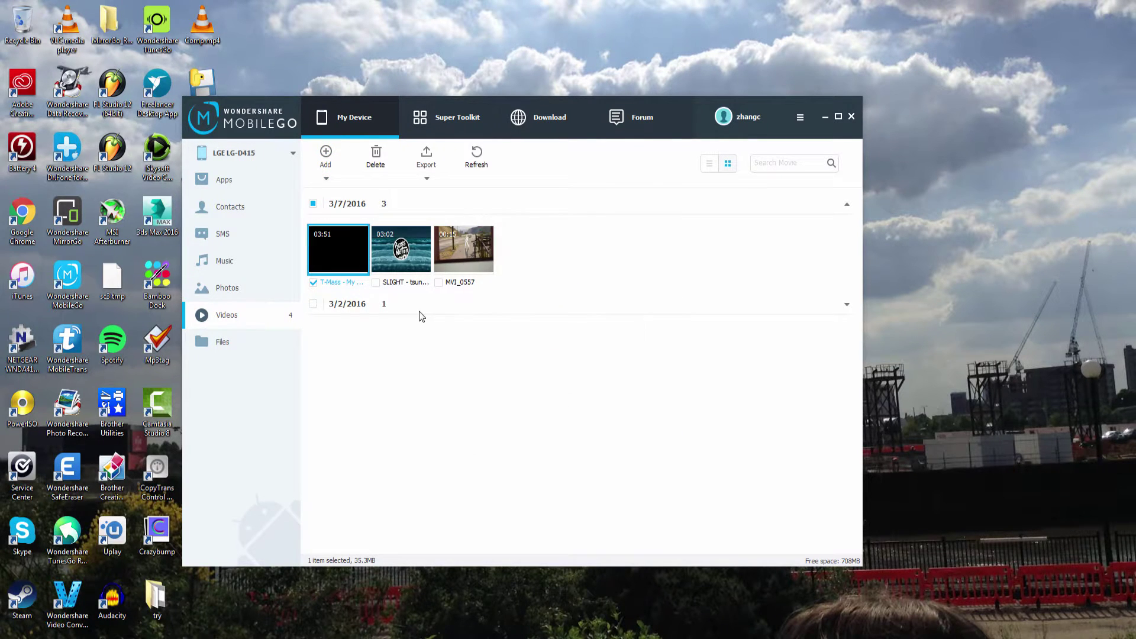
mouse_move(464, 248)
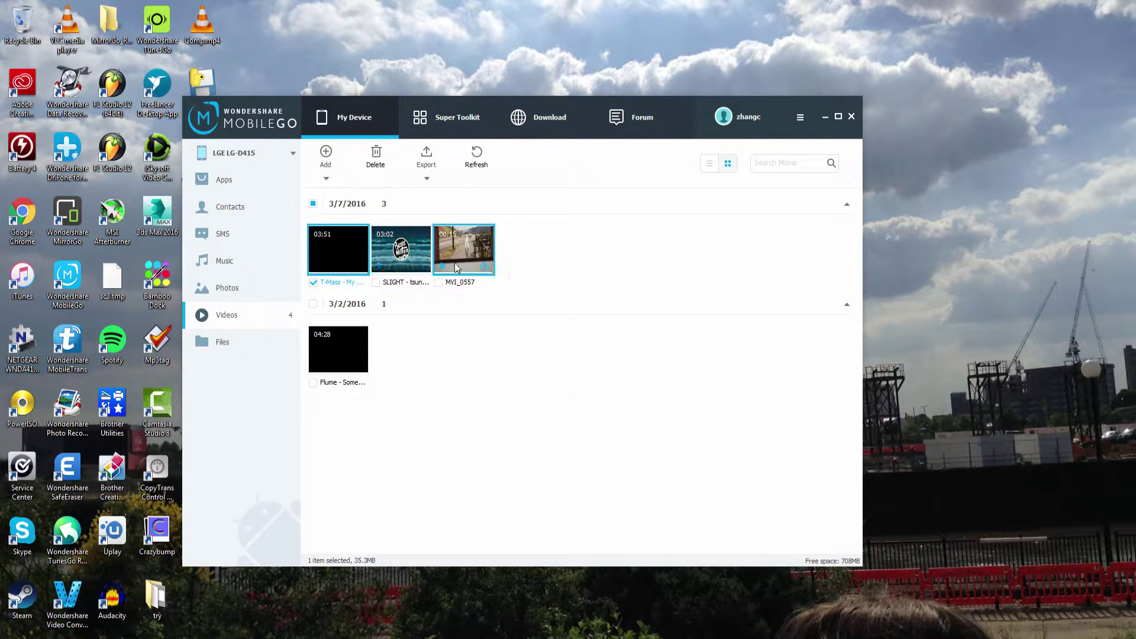
Step: Rename the MVI_0557 clip to 'Test Video' and select it
right_click(456, 267)
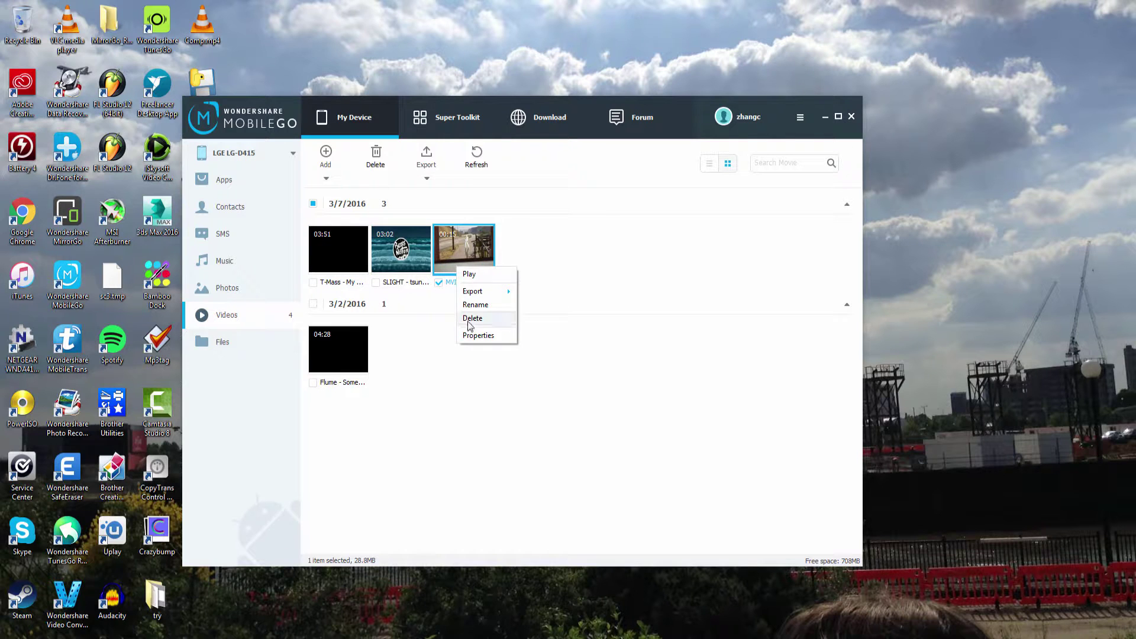
click(477, 305)
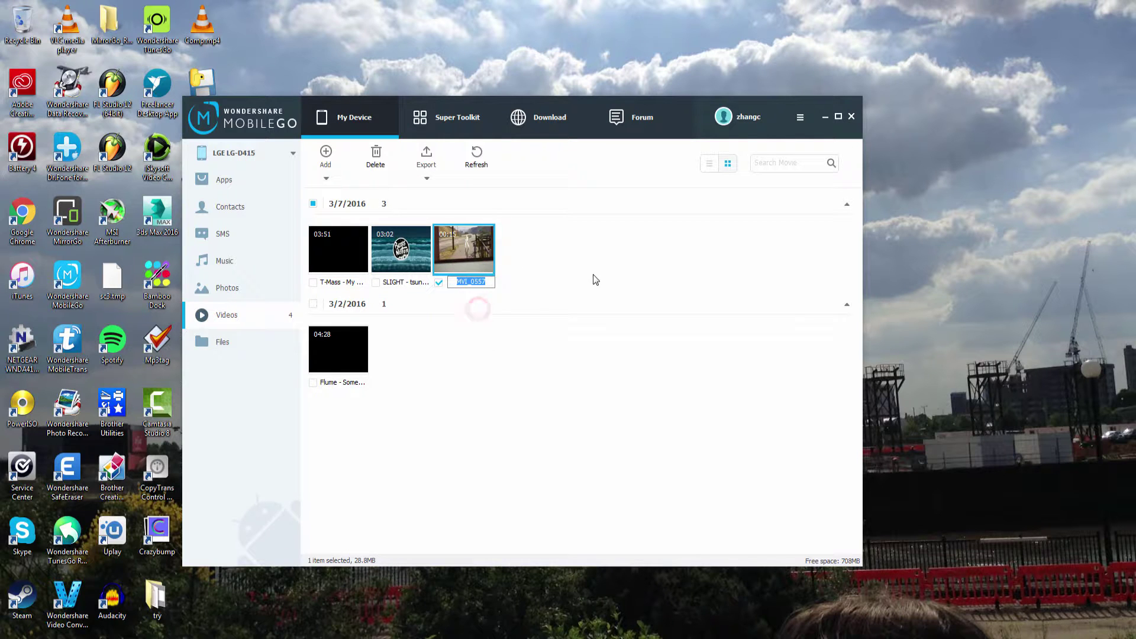
text(Test )
text(Video)
click(595, 280)
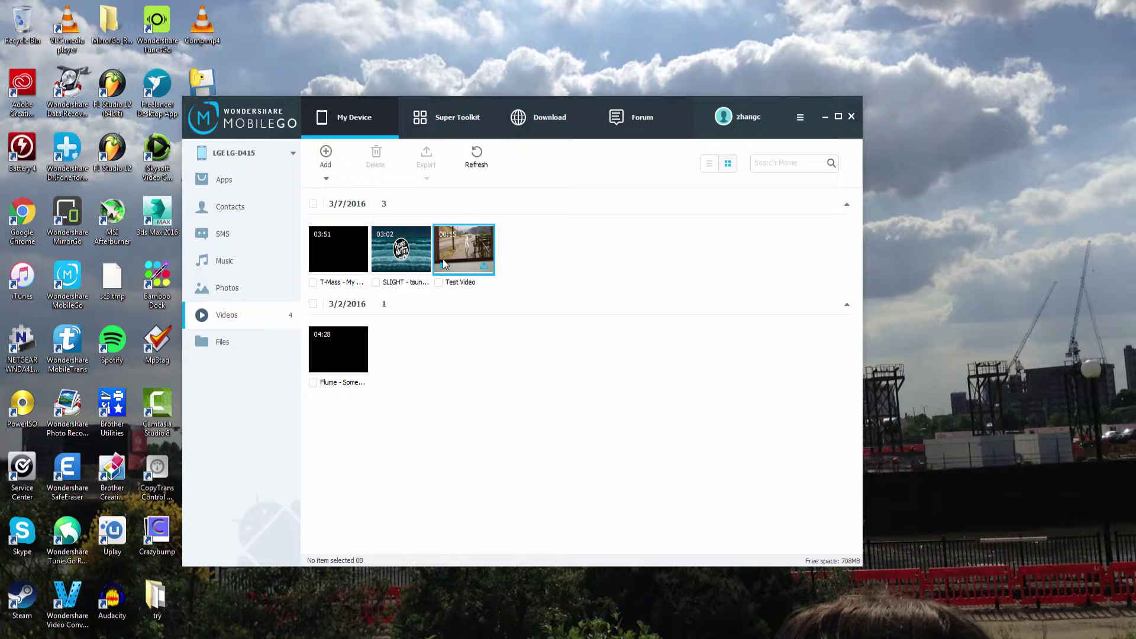
mouse_move(464, 249)
click(472, 250)
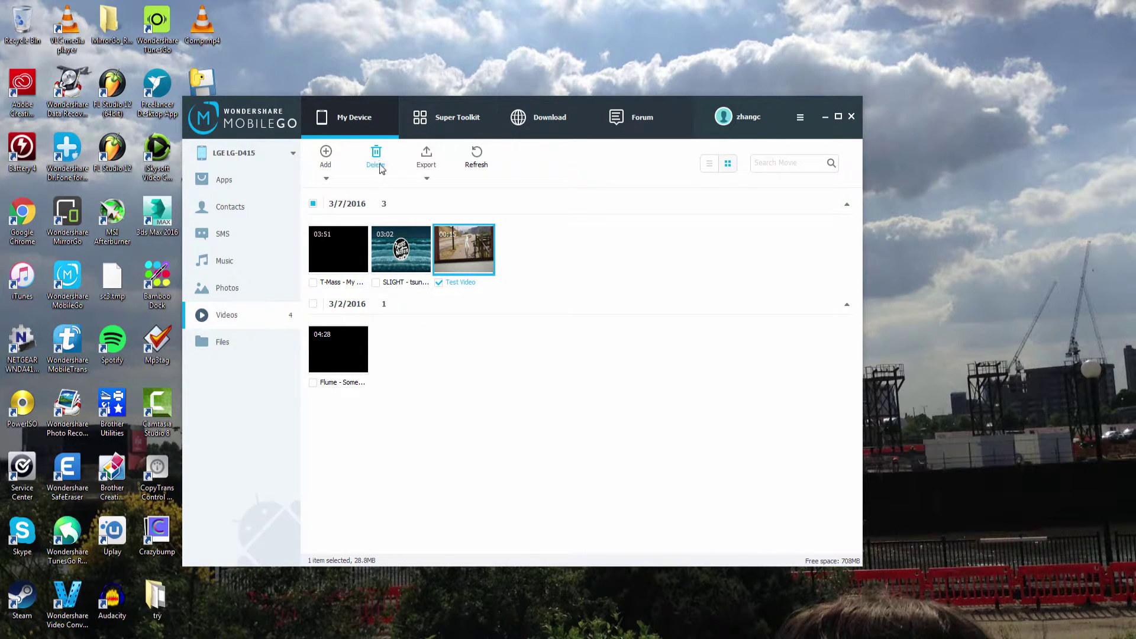
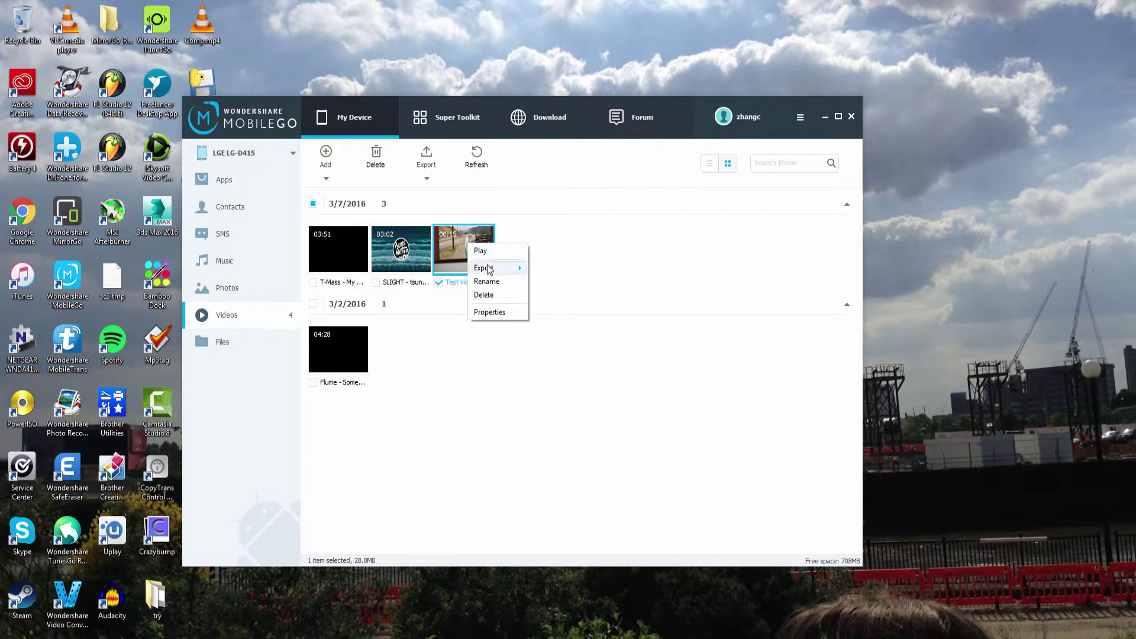
Step: Return from the video library to the LGE LG-D415 device home overview
click(213, 158)
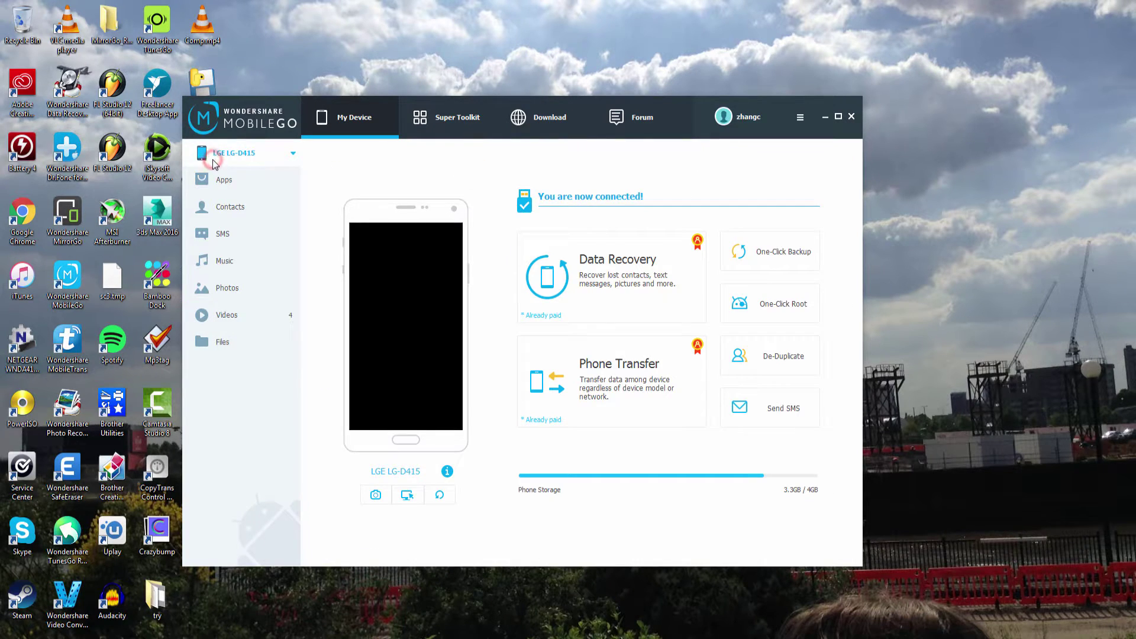